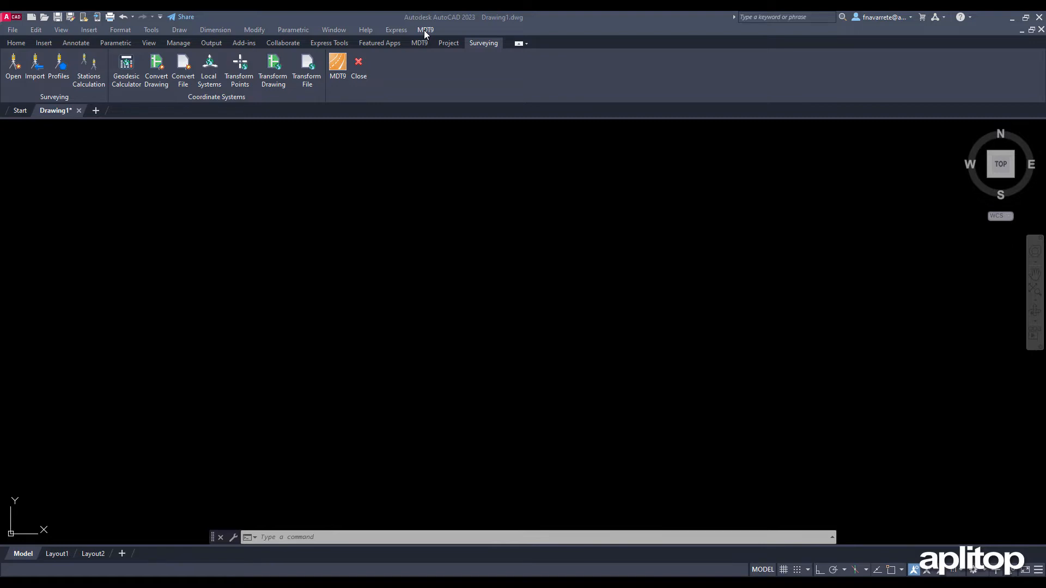
# Choose the calculation mode in the MDT surveying configuration and accept the settings.
pyautogui.click(423, 31)
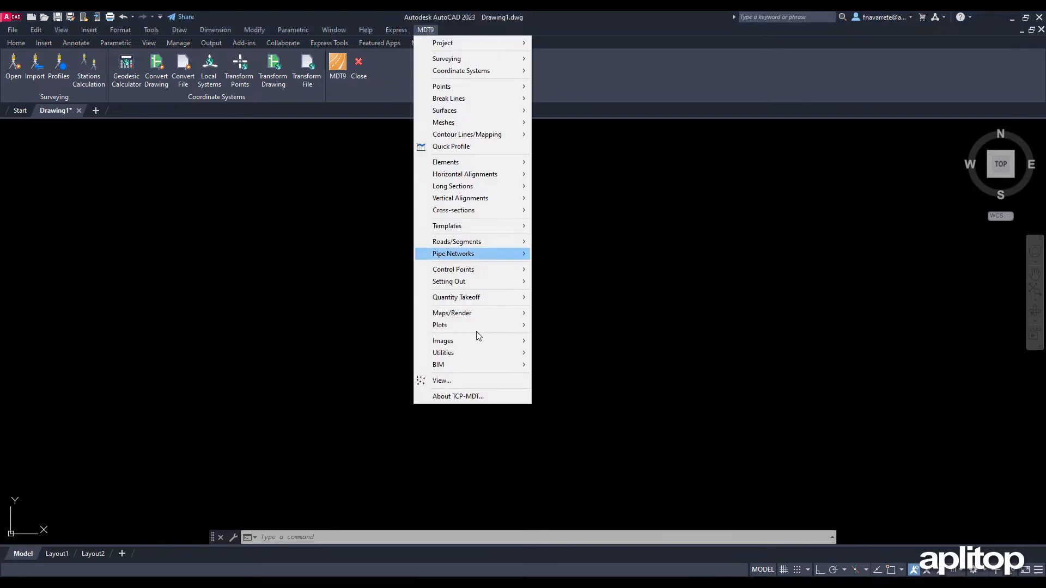
pyautogui.moveTo(462, 352)
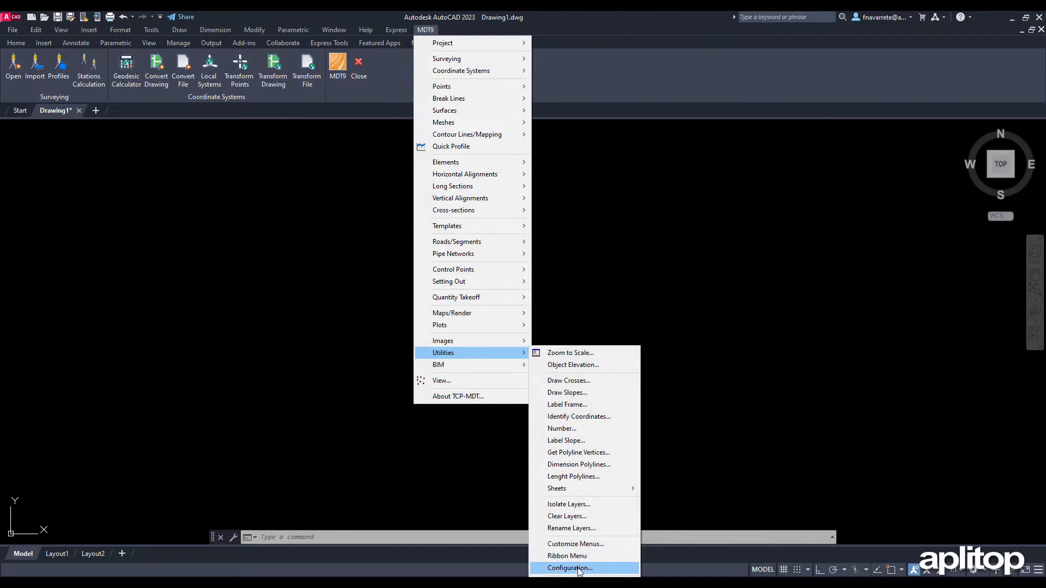
pyautogui.click(578, 569)
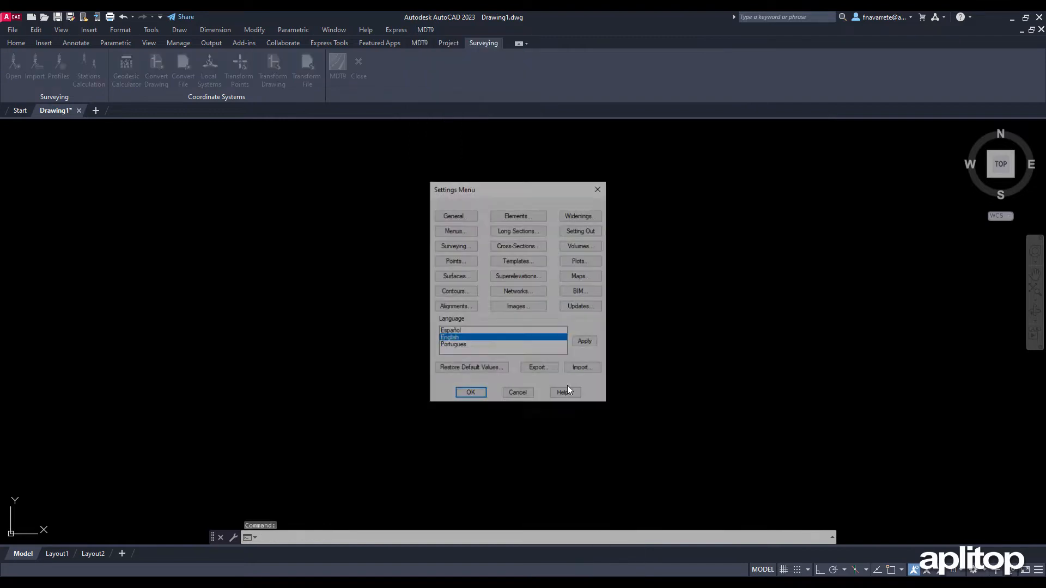
pyautogui.click(444, 246)
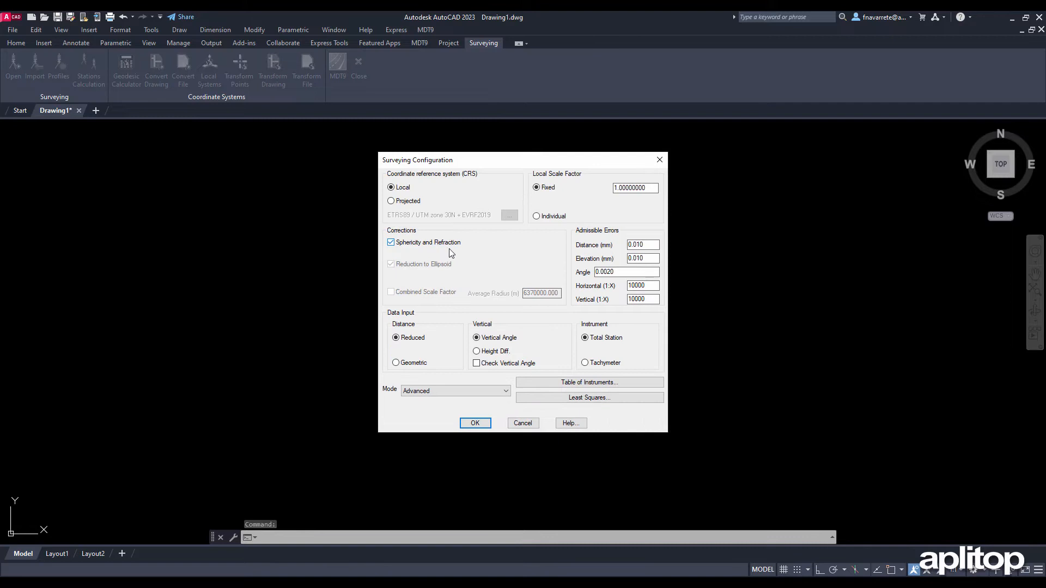
pyautogui.click(490, 390)
pyautogui.click(489, 402)
pyautogui.click(474, 423)
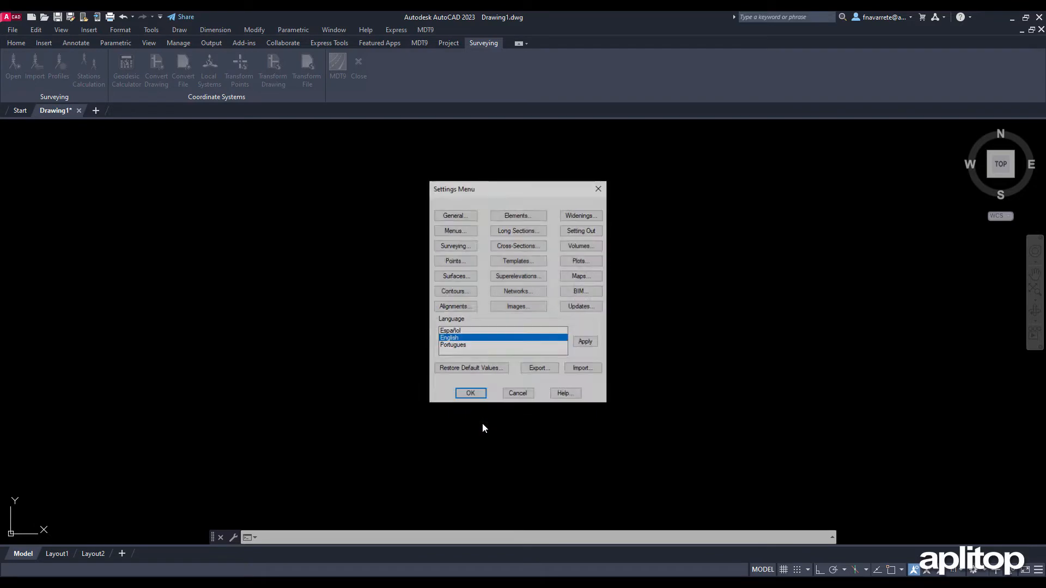
pyautogui.click(479, 393)
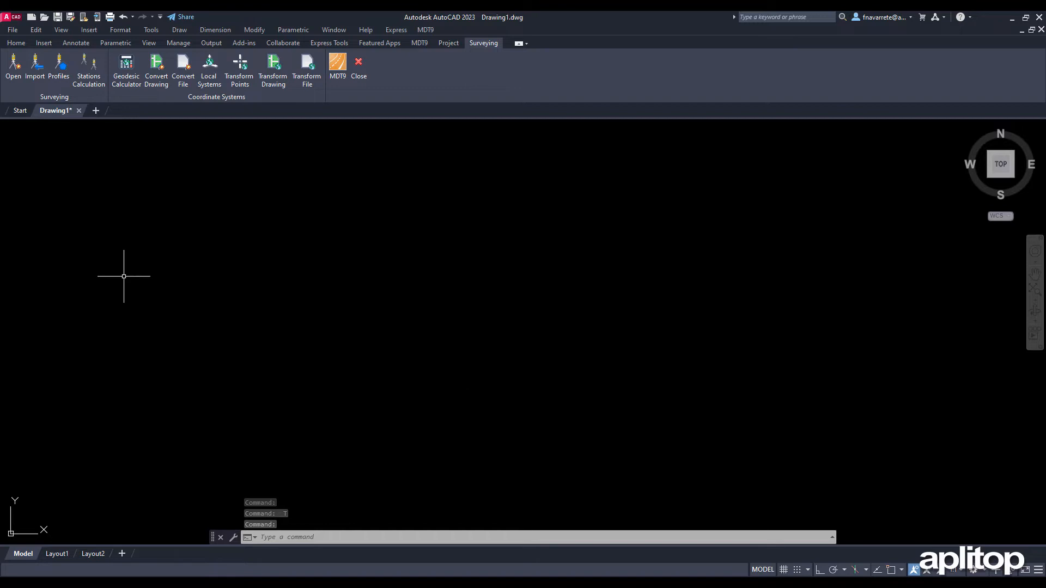
# Convert and import the Aplitop ASCII Survey file network.lea, accepting its converted observations.
pyautogui.click(43, 67)
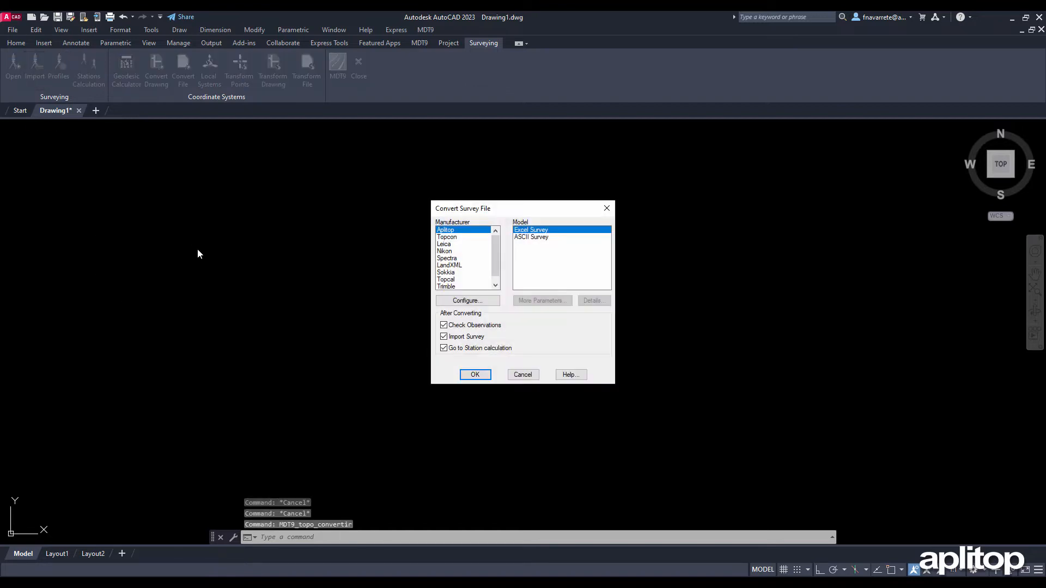
pyautogui.click(527, 238)
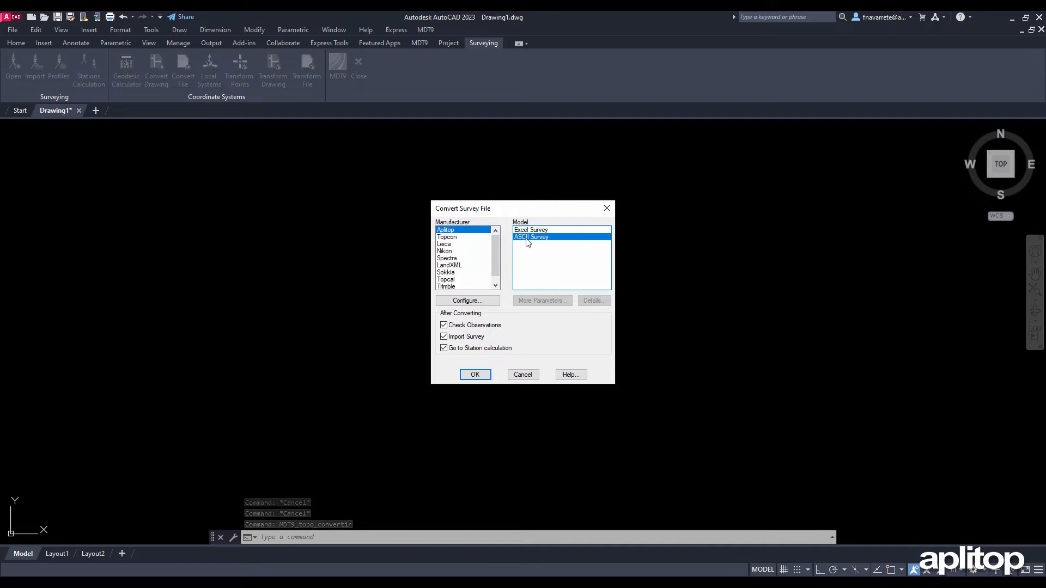
pyautogui.click(475, 375)
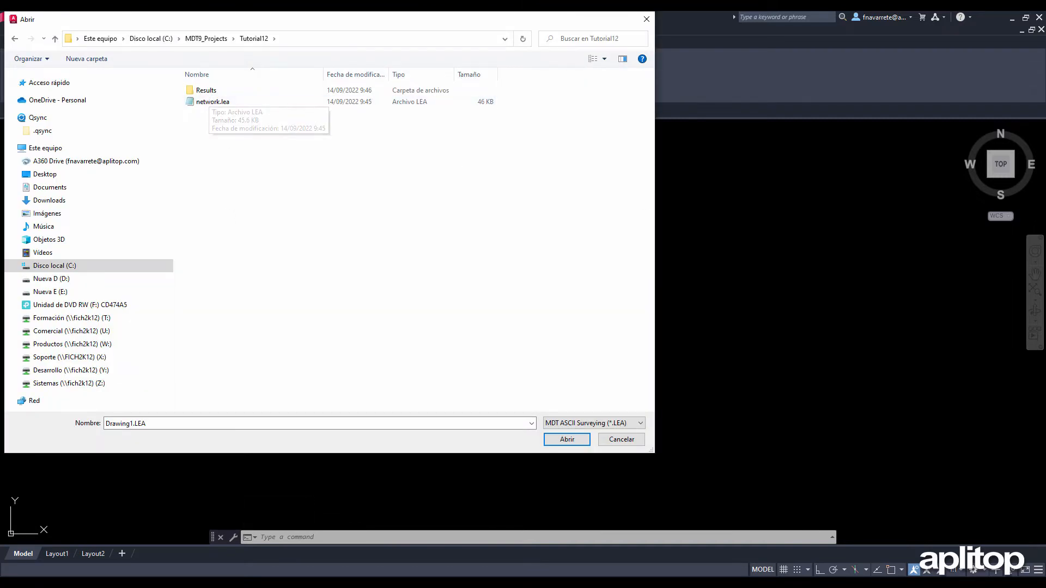
pyautogui.doubleClick(210, 101)
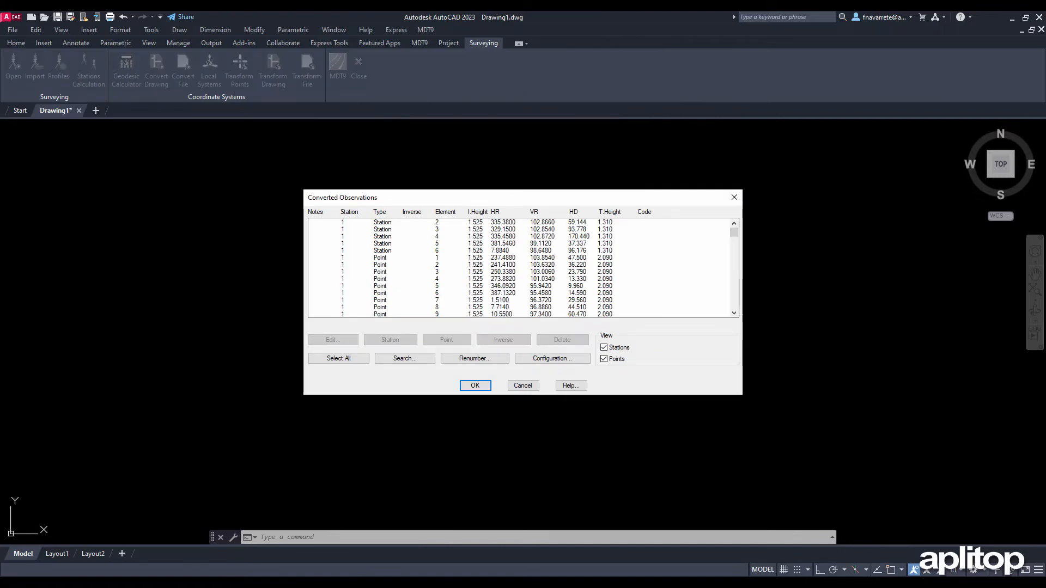
pyautogui.click(737, 281)
pyautogui.click(737, 281)
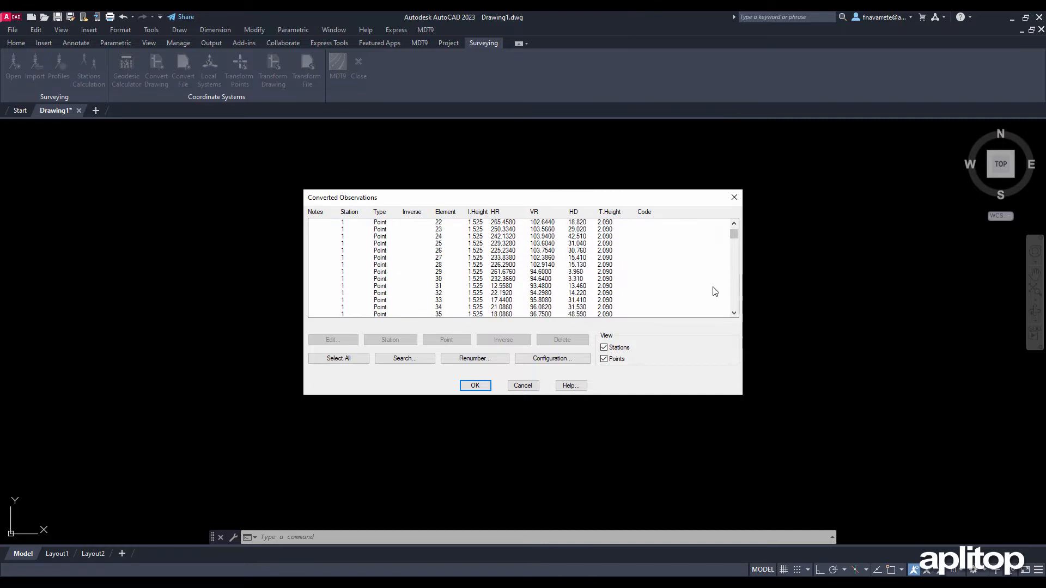
pyautogui.click(472, 385)
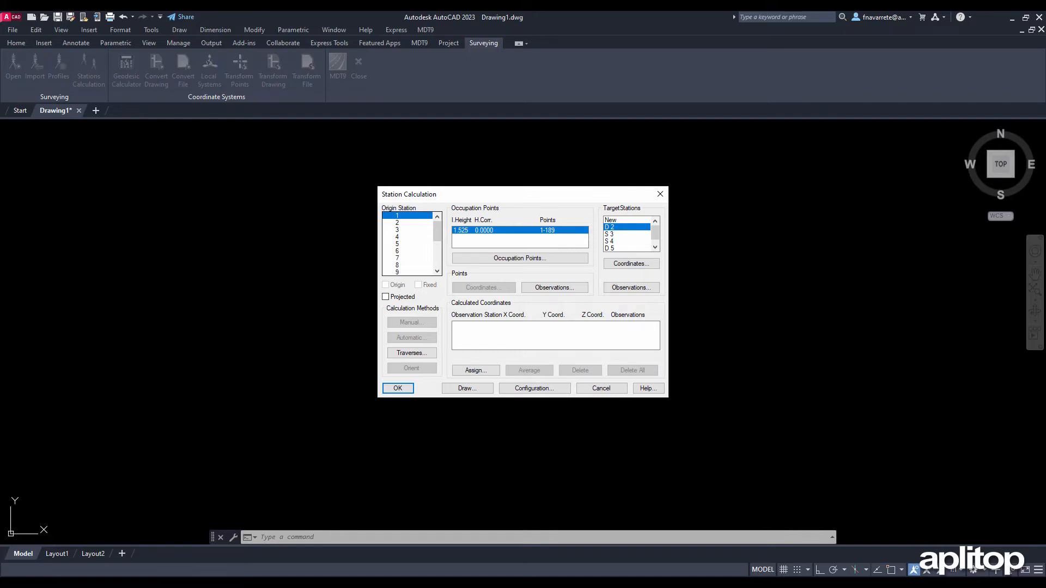
# Examine the observations from station 2 to other stations and to its surveyed points.
pyautogui.click(397, 222)
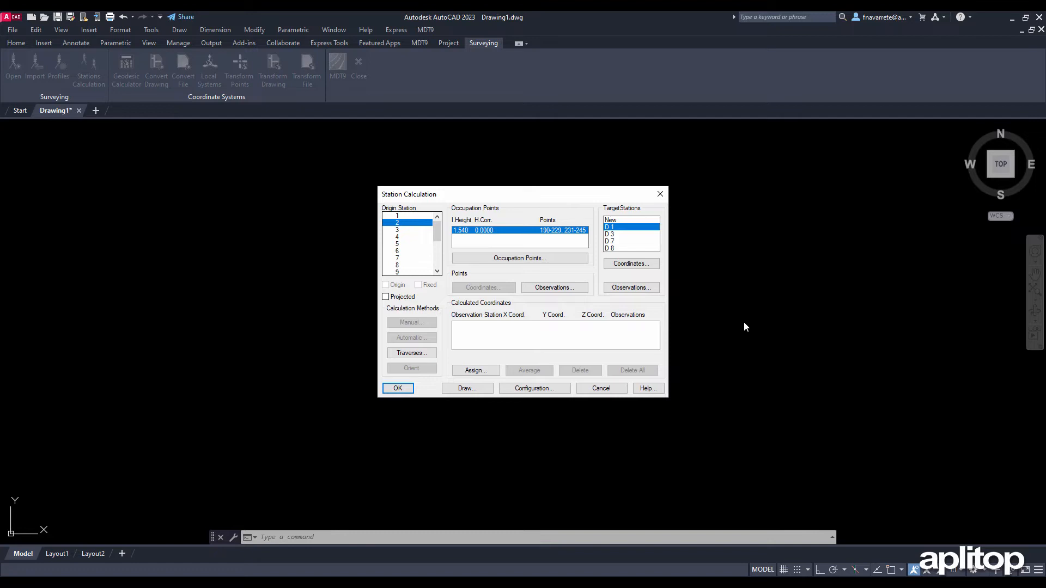
pyautogui.click(614, 289)
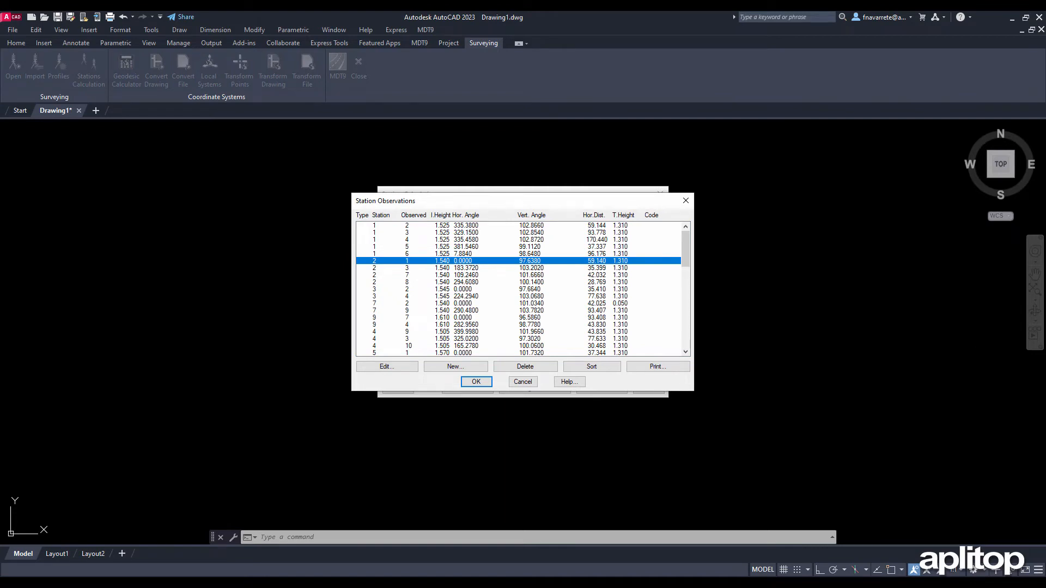
pyautogui.scroll(-2, 464, 385)
pyautogui.click(465, 384)
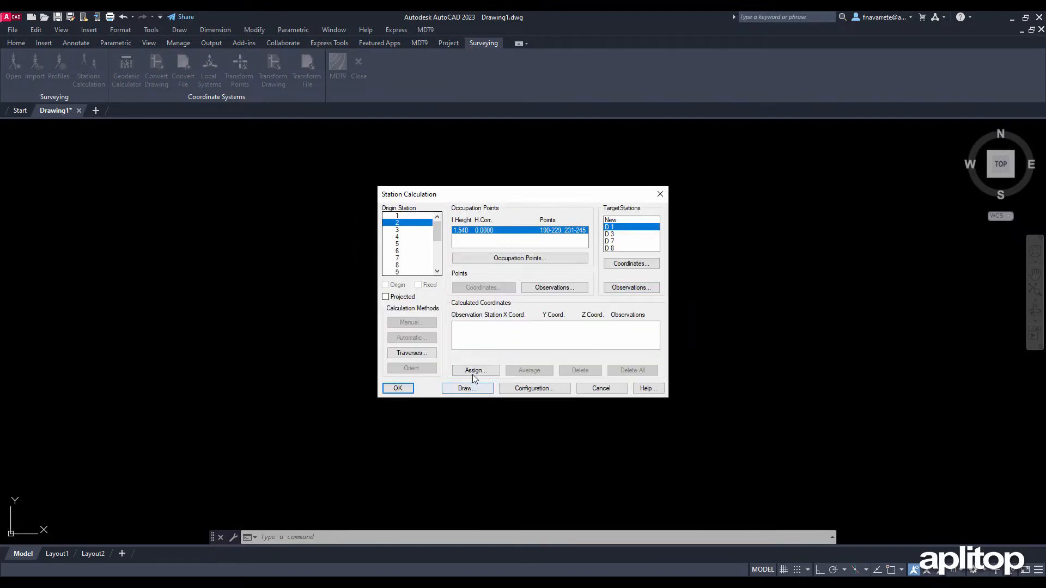
pyautogui.click(535, 288)
pyautogui.scroll(-3, 536, 290)
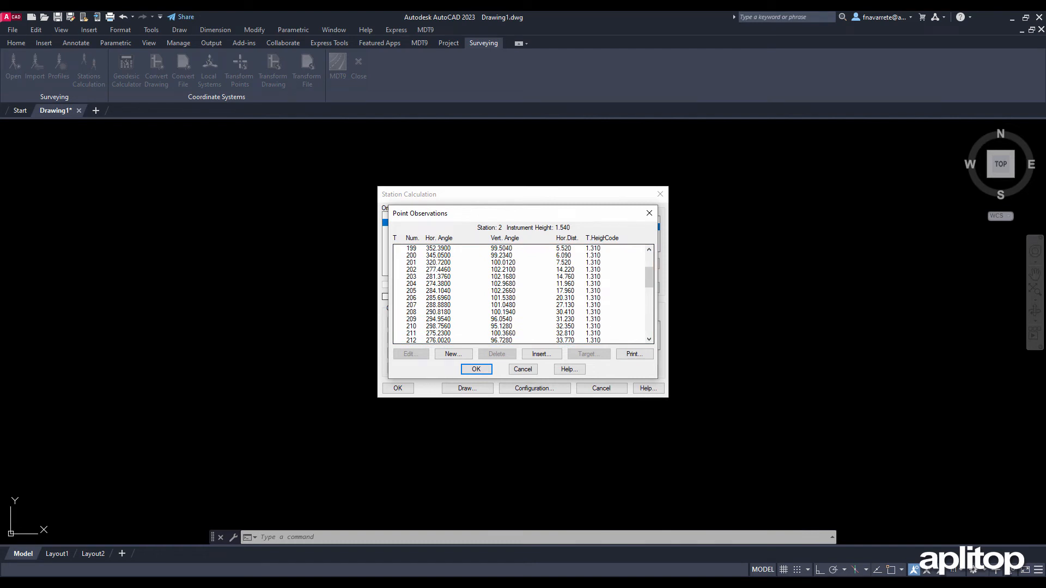
pyautogui.click(482, 371)
# Assign the coordinates X 300000, Y 4000000 and Z 100 to station 1.
pyautogui.click(413, 217)
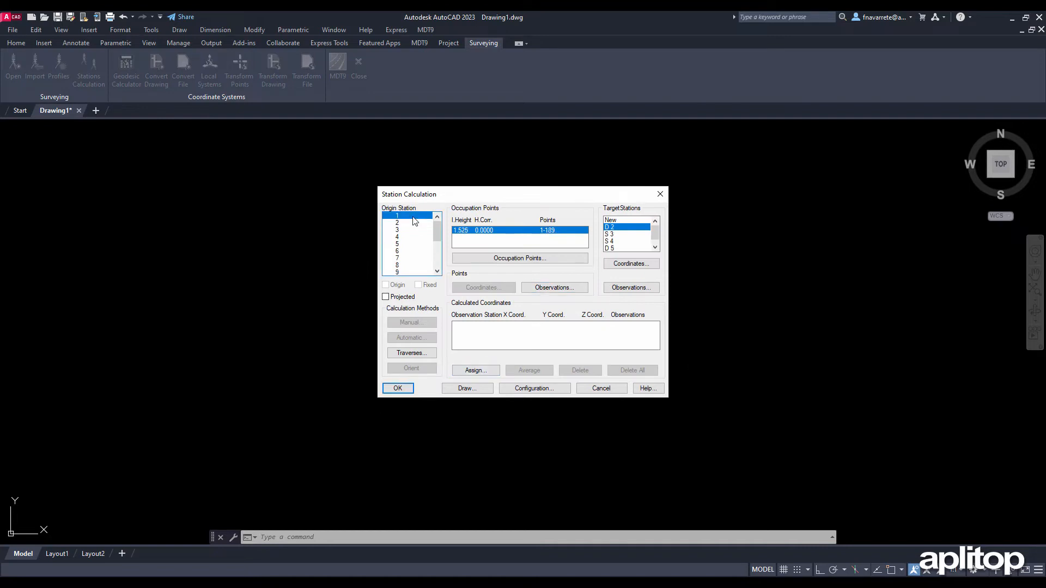
pyautogui.click(482, 371)
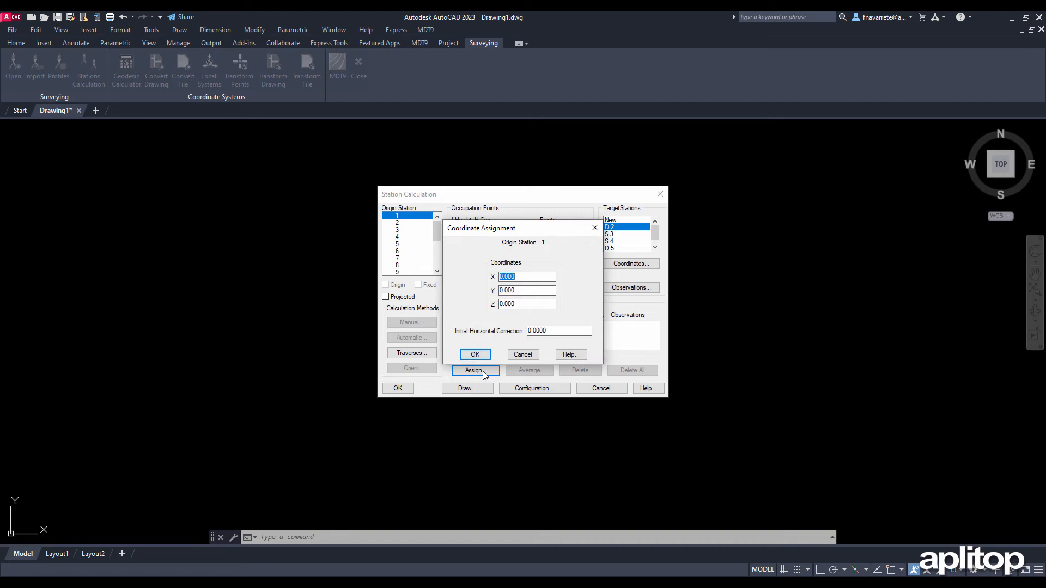
pyautogui.write('300000')
pyautogui.click(513, 291)
pyautogui.hotkey('shift', 'Home')
pyautogui.write('400000')
pyautogui.click(514, 303)
pyautogui.hotkey('shift', 'Home')
pyautogui.write('100')
pyautogui.click(475, 355)
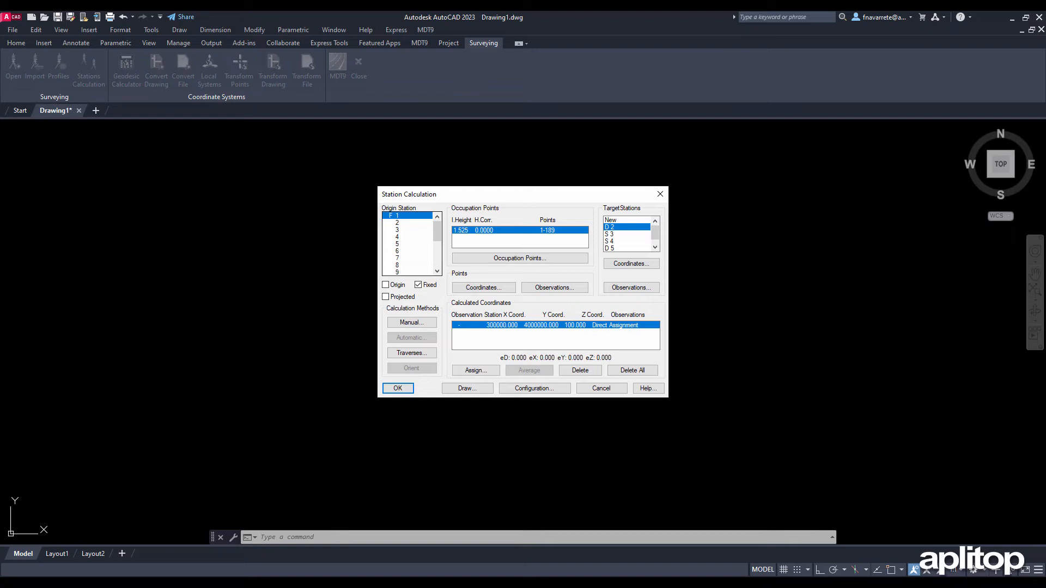
# Mark station 1 as the origin and run the automatic station calculation, accepting its results.
pyautogui.click(392, 288)
pyautogui.click(412, 338)
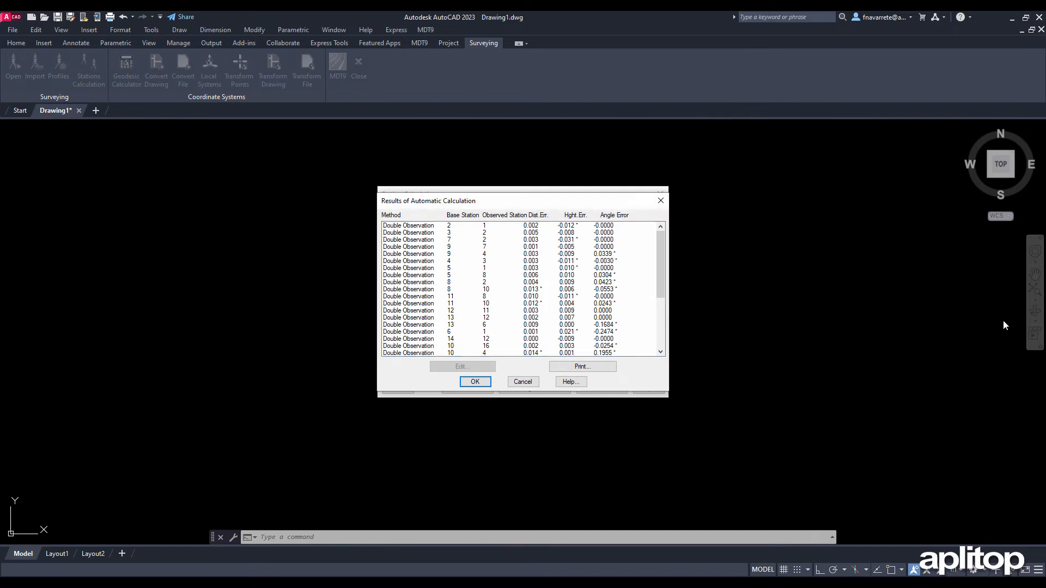
pyautogui.scroll(-2, 598, 288)
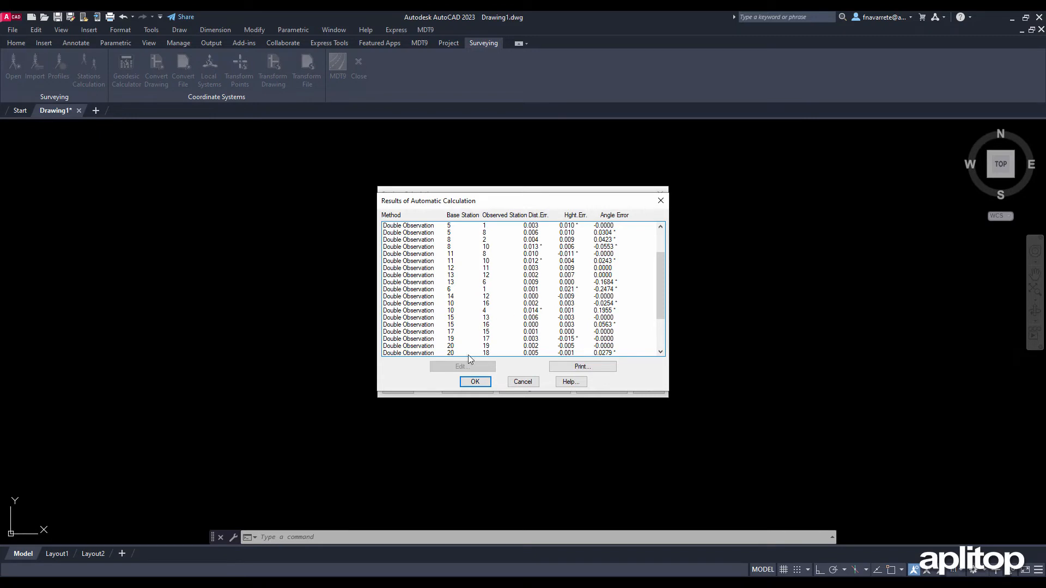
pyautogui.click(469, 380)
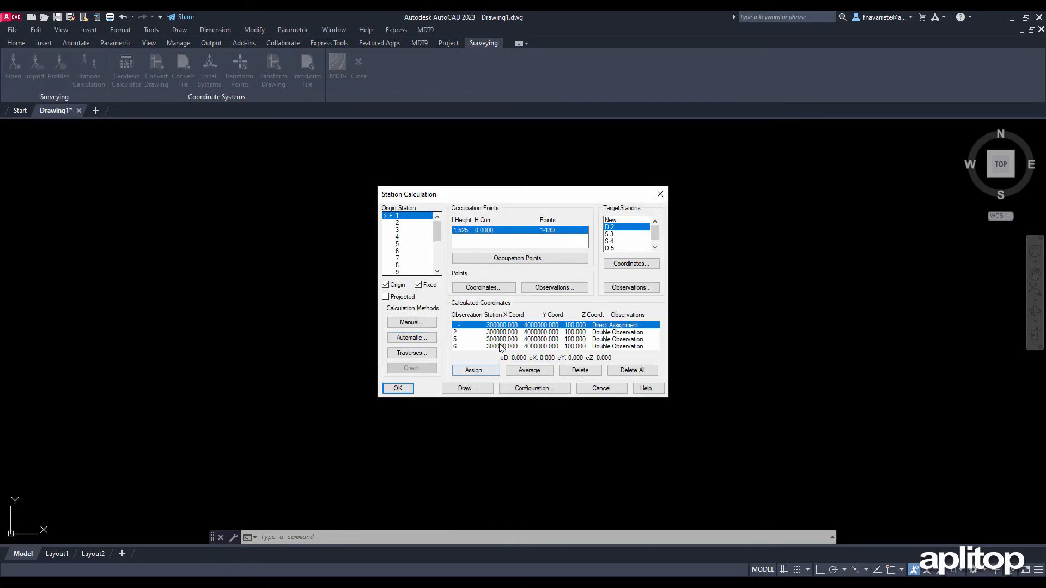
# Review the occupation points list with each station's instrument height, horizontal correction and point range.
pyautogui.click(531, 262)
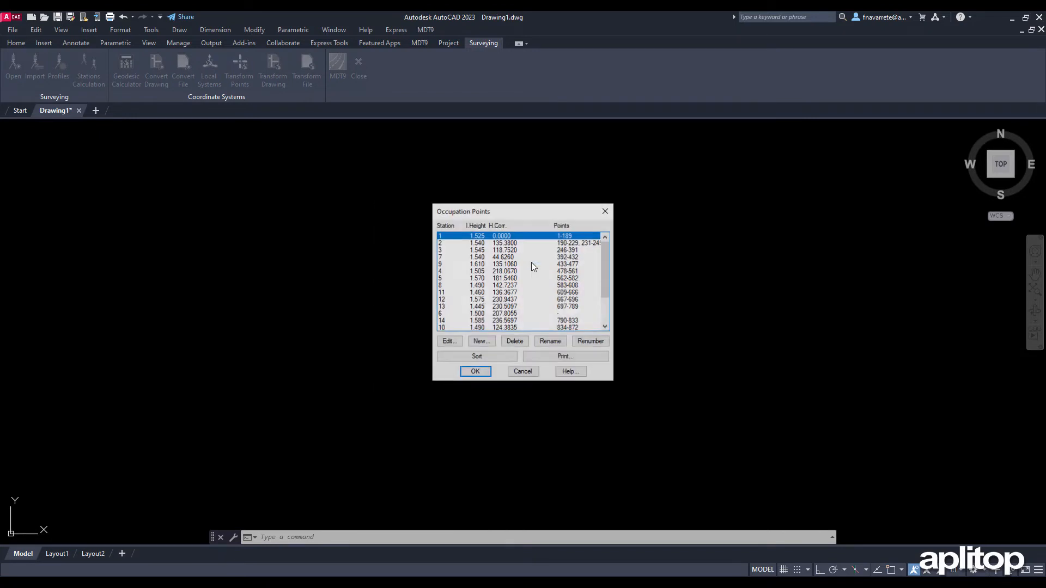
pyautogui.scroll(-3, 533, 266)
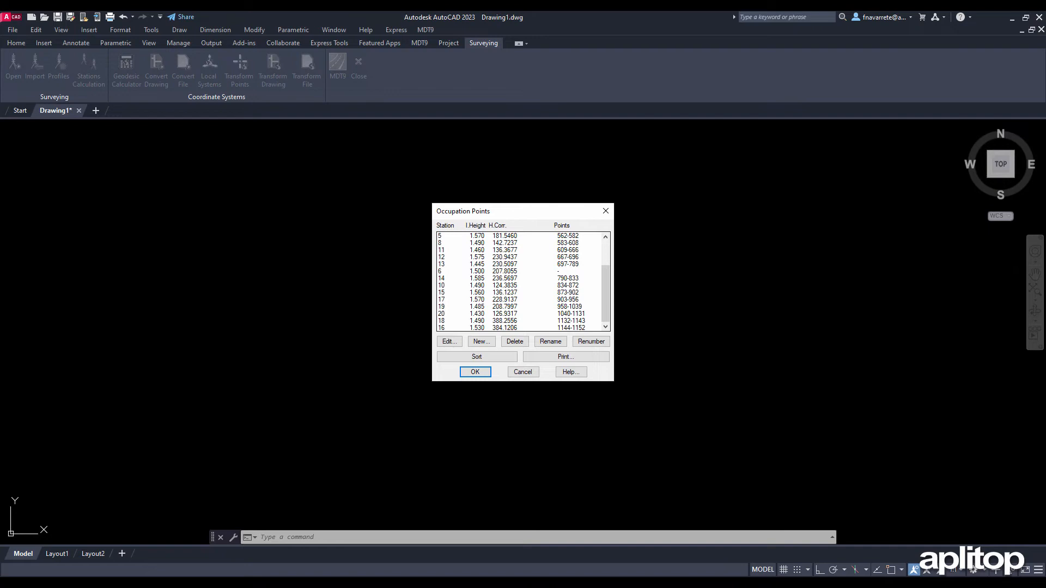
pyautogui.click(549, 293)
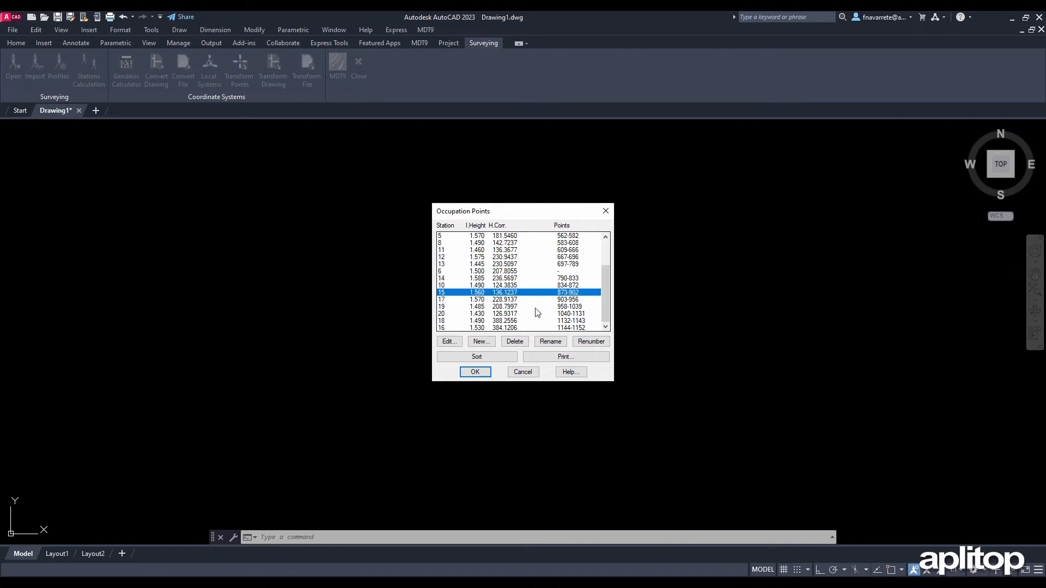
pyautogui.click(535, 306)
pyautogui.click(552, 322)
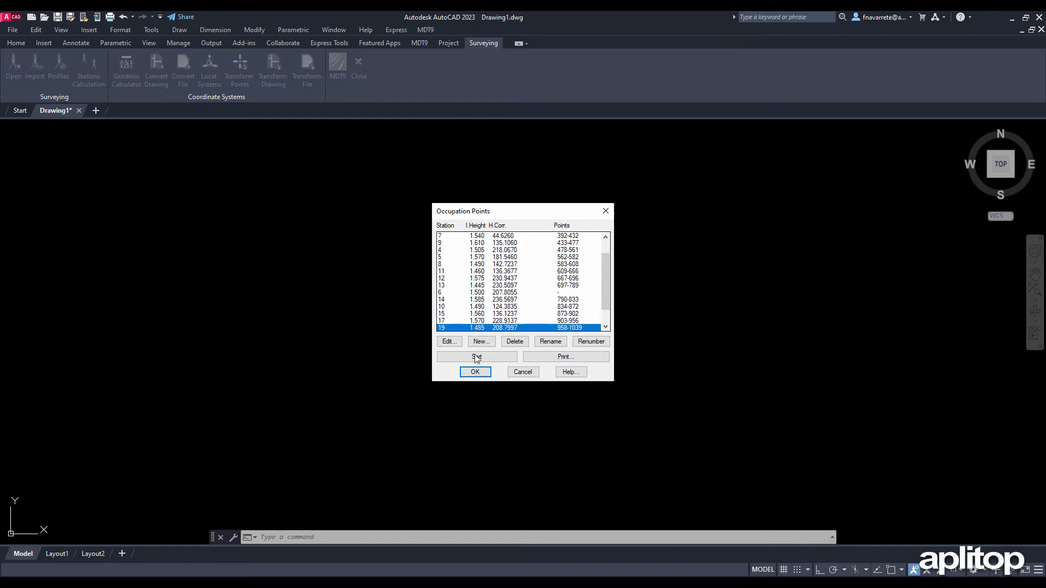
pyautogui.click(475, 371)
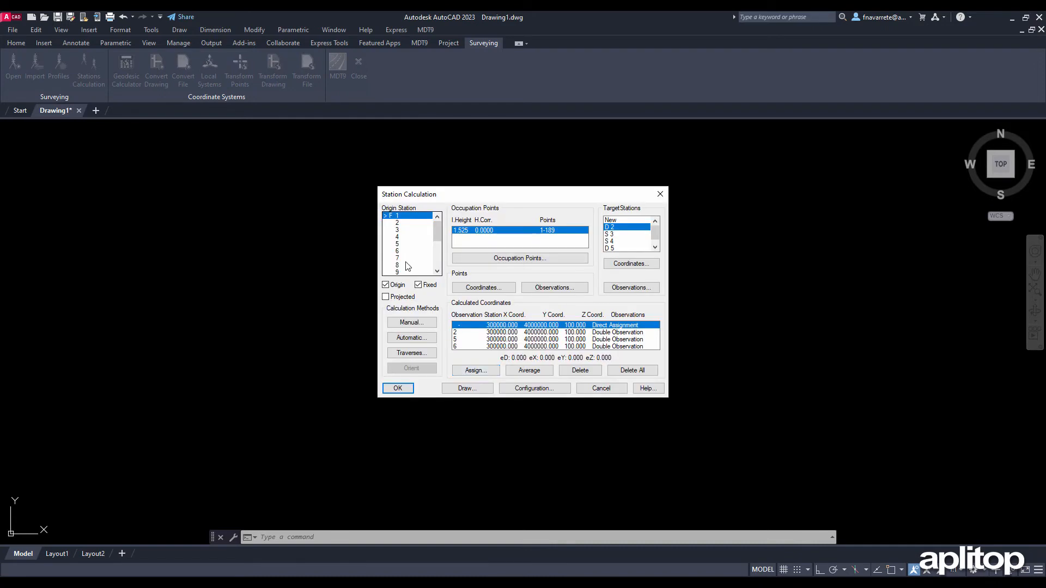
# Select origin station 8 and examine the calculated coordinates of the network's stations.
pyautogui.click(433, 266)
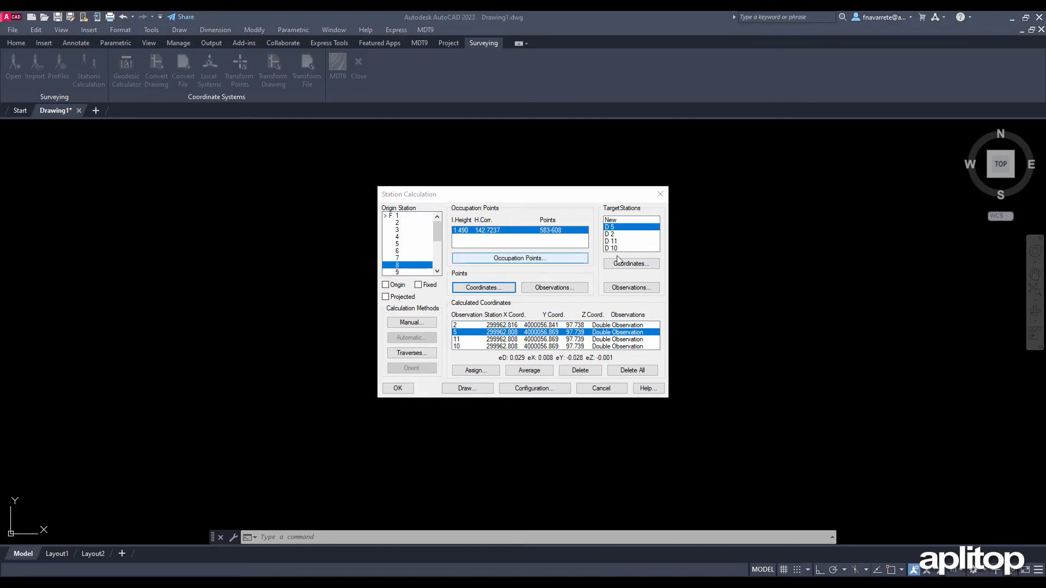
pyautogui.click(648, 265)
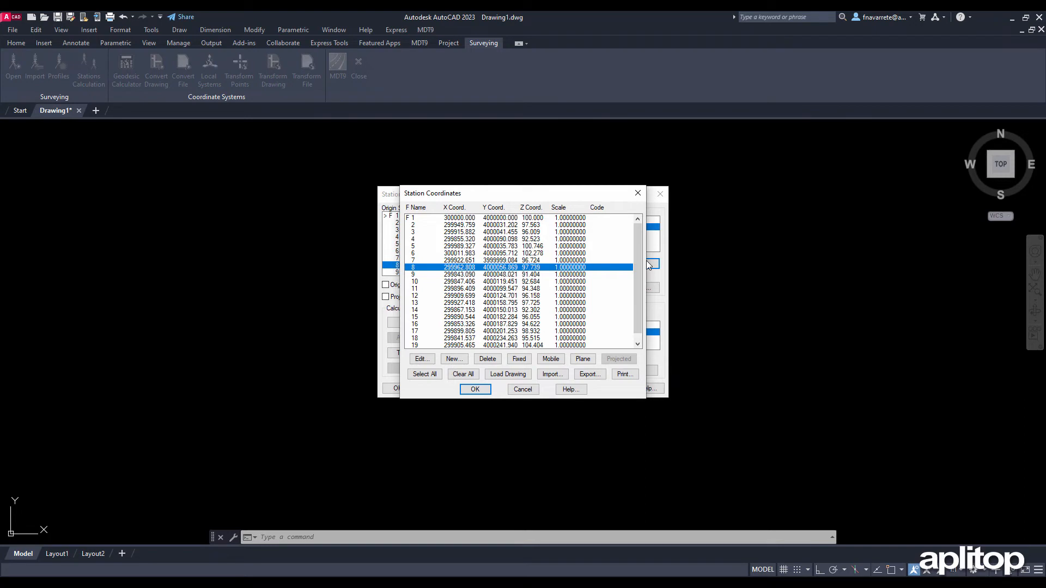
pyautogui.click(431, 246)
pyautogui.click(426, 225)
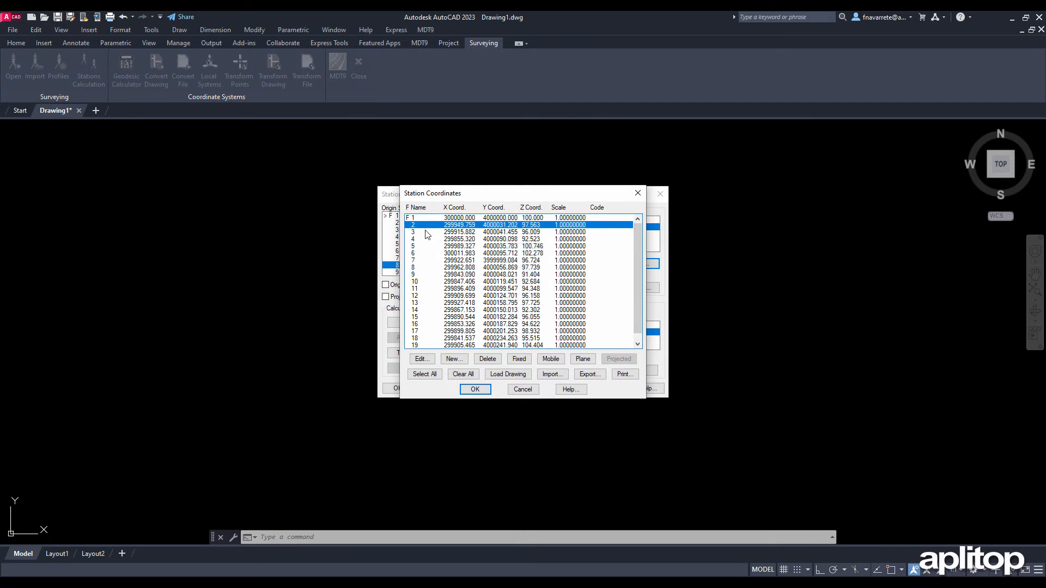
pyautogui.click(423, 281)
pyautogui.click(421, 289)
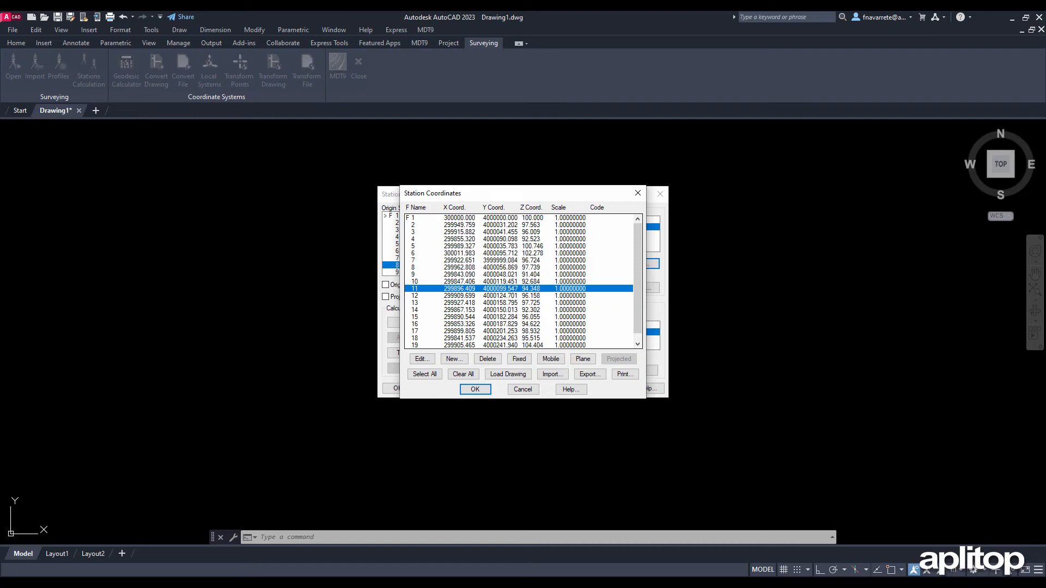
pyautogui.click(475, 390)
# Review the calculated coordinates of the points surveyed from station 8.
pyautogui.click(494, 287)
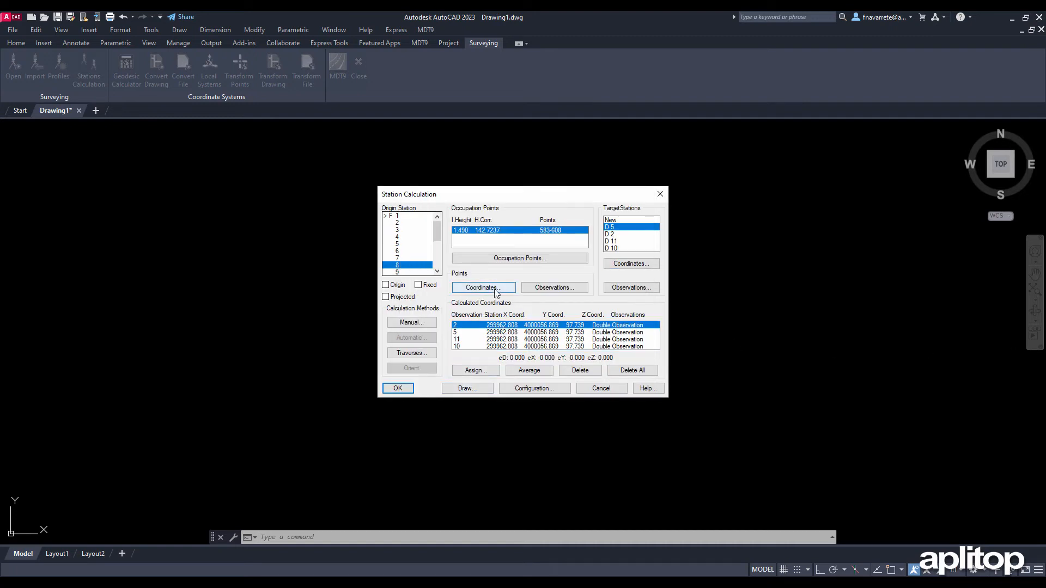
pyautogui.scroll(-2, 495, 293)
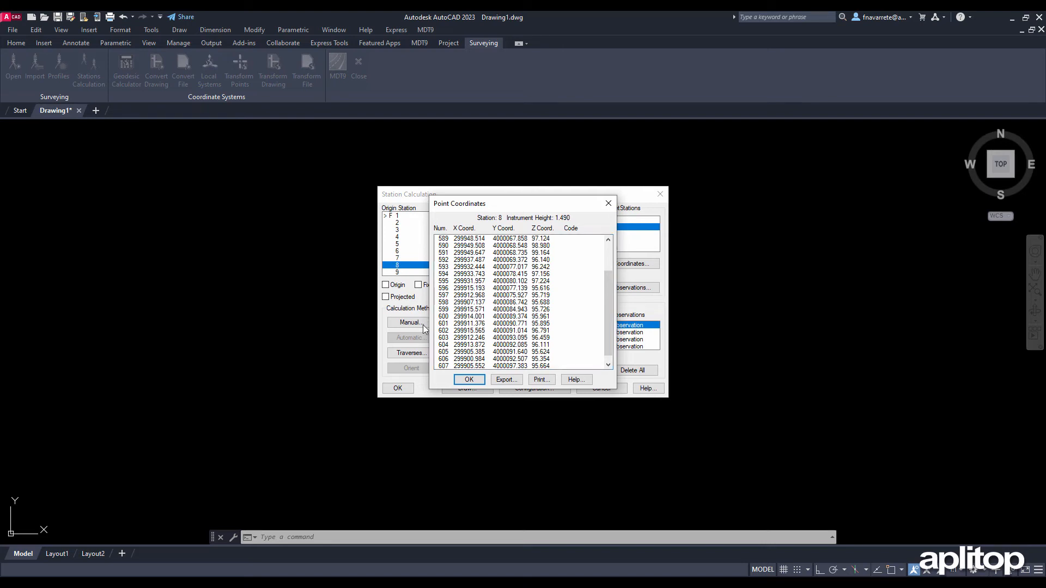
pyautogui.click(465, 379)
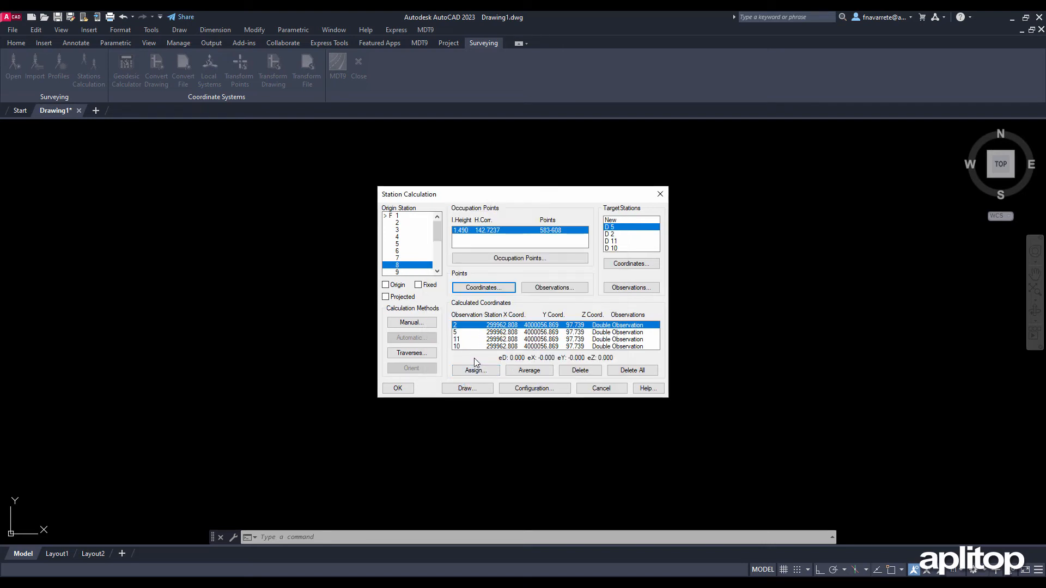
# Set the drawing options for the calculated survey network and draw it from the station calculation.
pyautogui.click(466, 388)
pyautogui.click(550, 281)
pyautogui.click(532, 294)
pyautogui.click(538, 314)
pyautogui.click(462, 322)
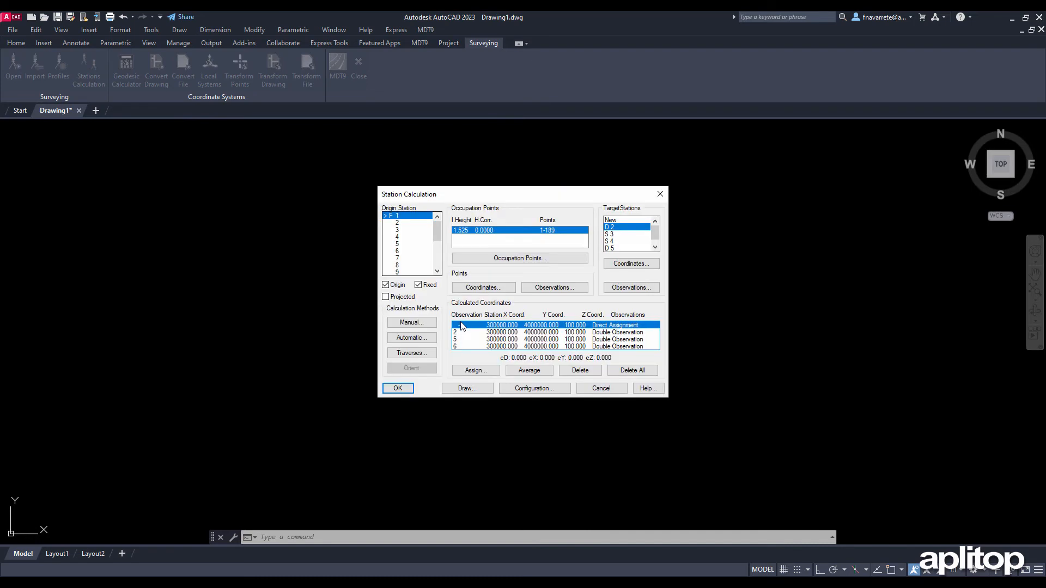
# Accept the station calculation and zoom the drawing to the extents of the network.
pyautogui.click(398, 387)
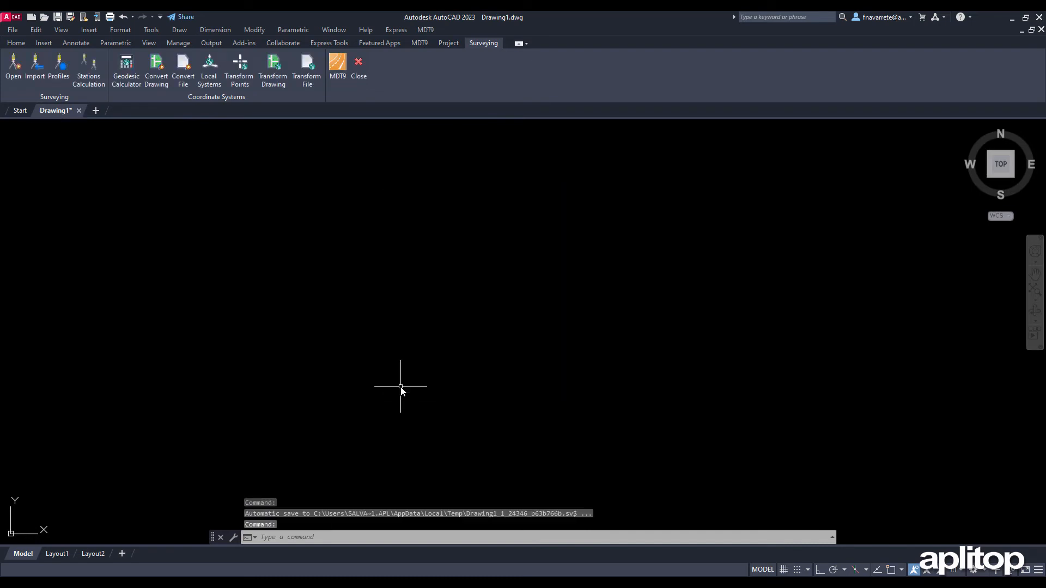
pyautogui.write('z')
pyautogui.press('Return')
pyautogui.write('e')
pyautogui.press('Return')
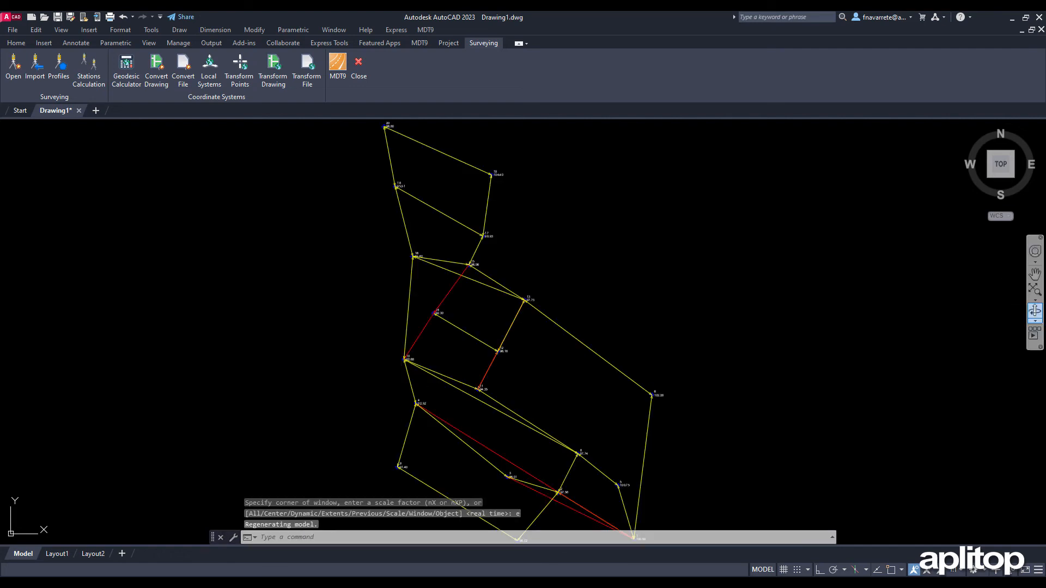
# Draw all the surveyed points over the network from the stations calculation and accept the calculation.
pyautogui.click(88, 76)
pyautogui.click(469, 390)
pyautogui.click(522, 307)
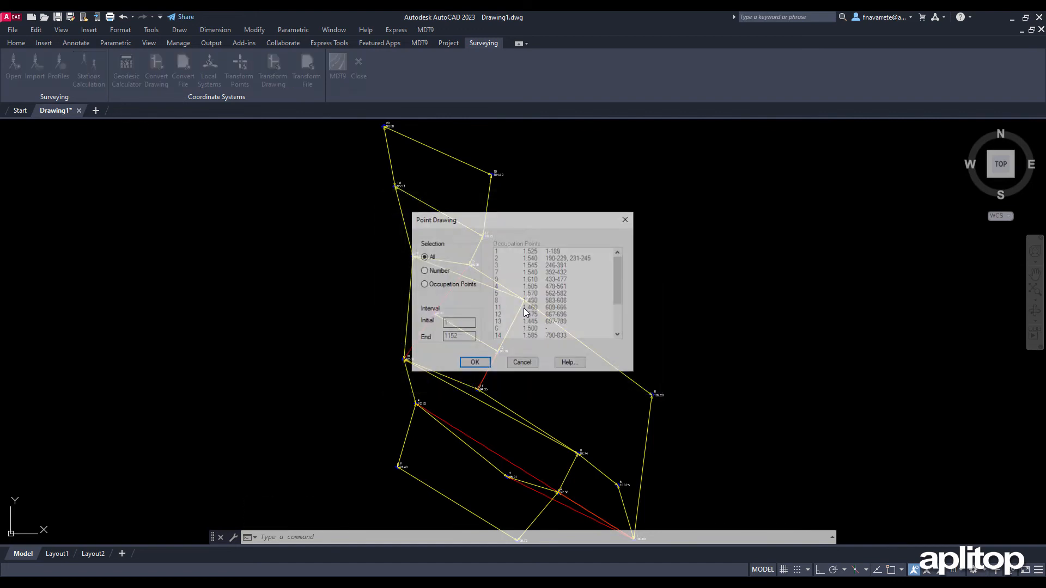
pyautogui.click(475, 364)
pyautogui.click(475, 382)
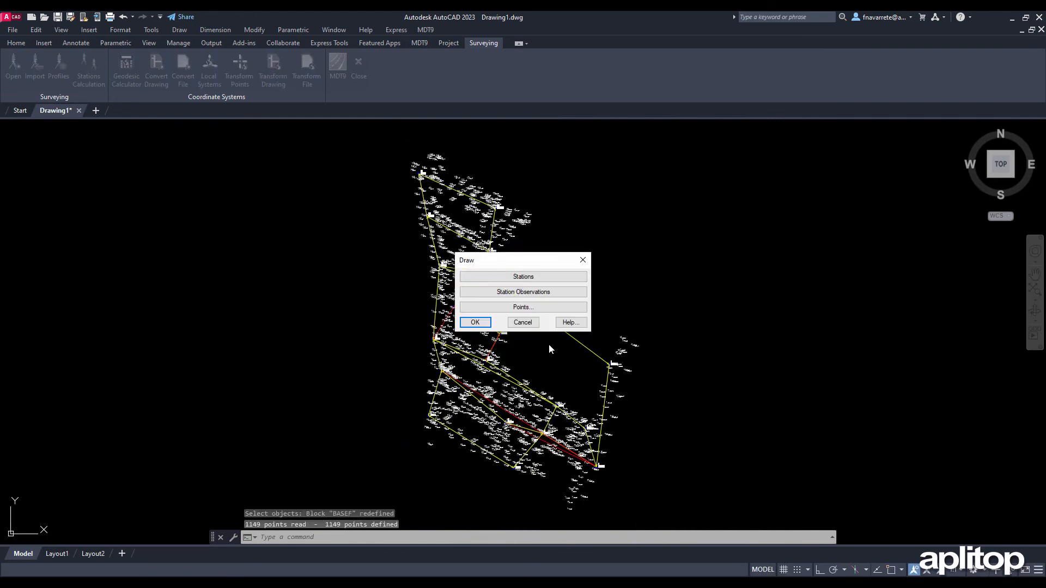
pyautogui.click(473, 323)
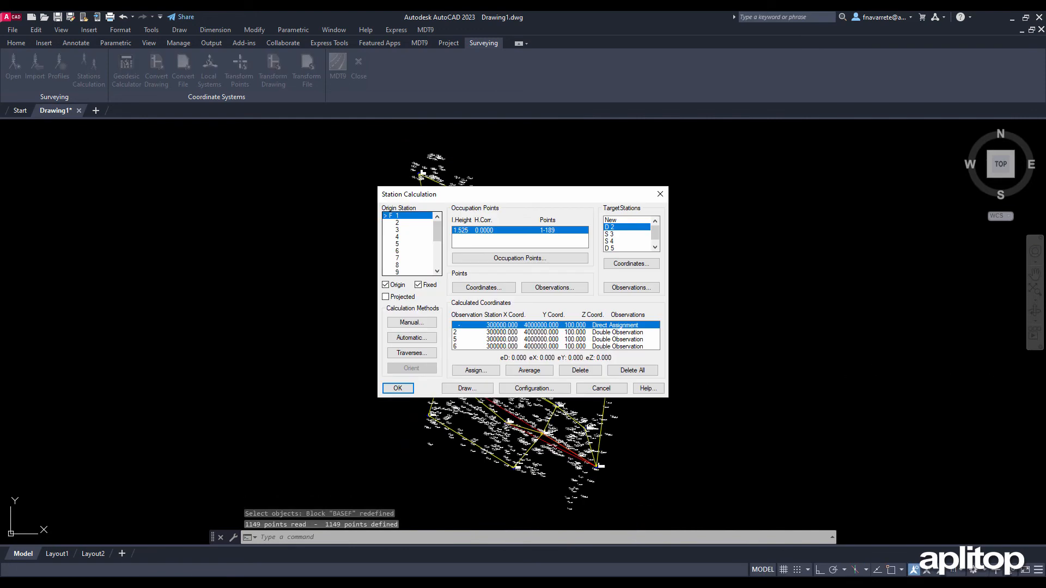
pyautogui.click(397, 388)
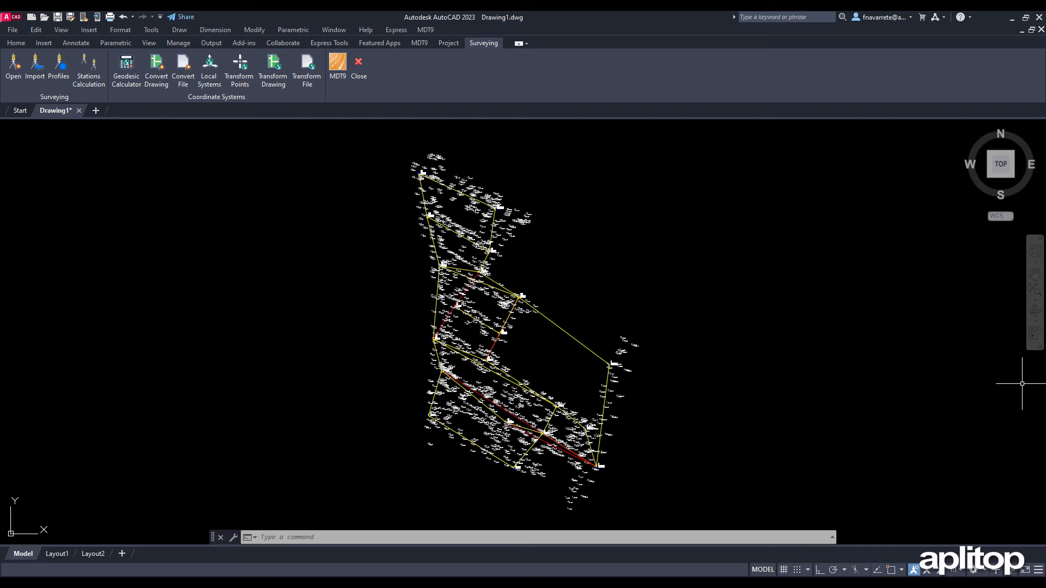
# Calculate target station 2 manually from origin station 1, accepting the forward and backward observation data.
pyautogui.click(88, 73)
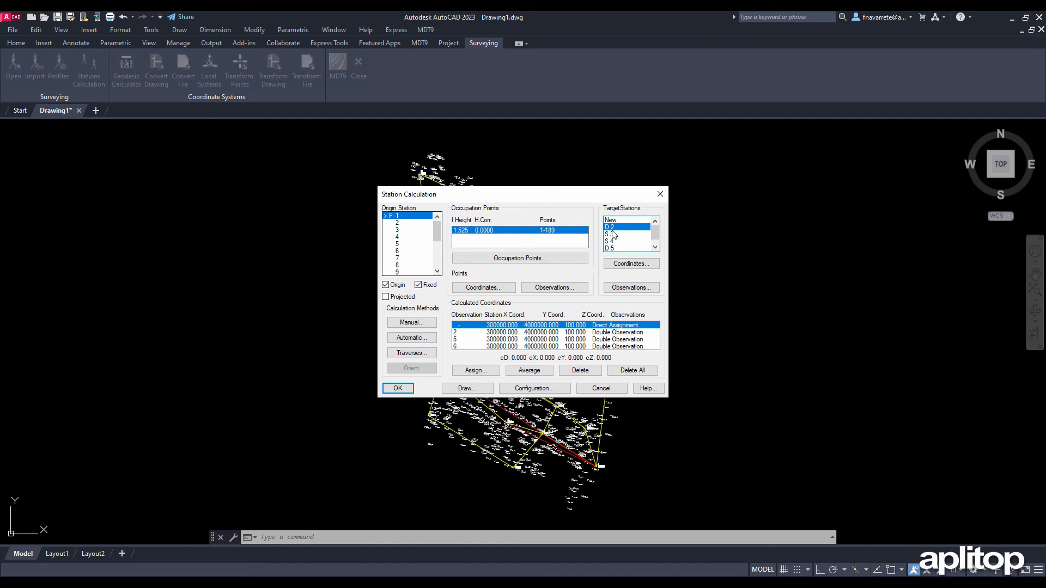
pyautogui.click(418, 324)
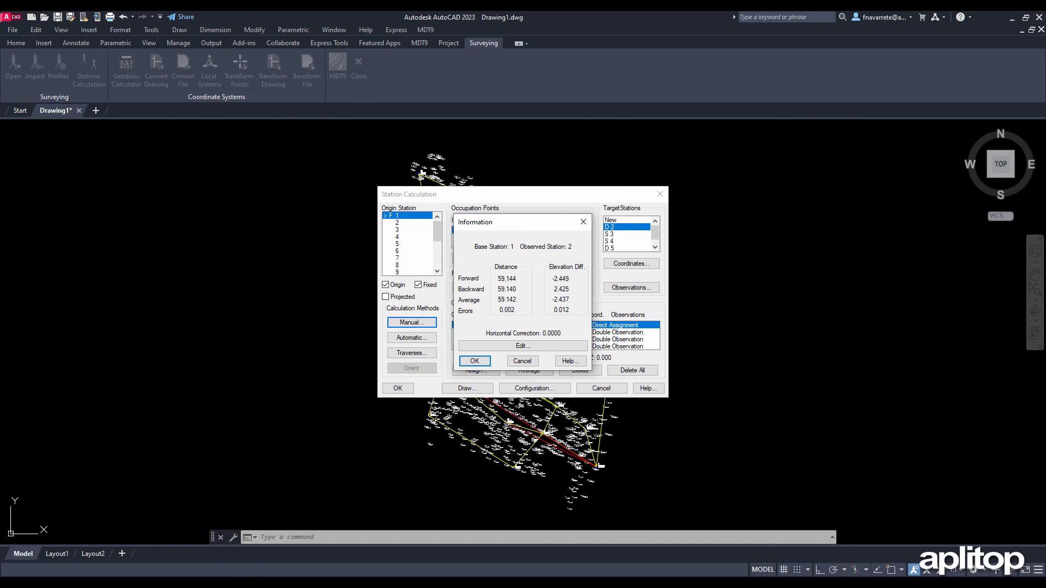
pyautogui.click(474, 362)
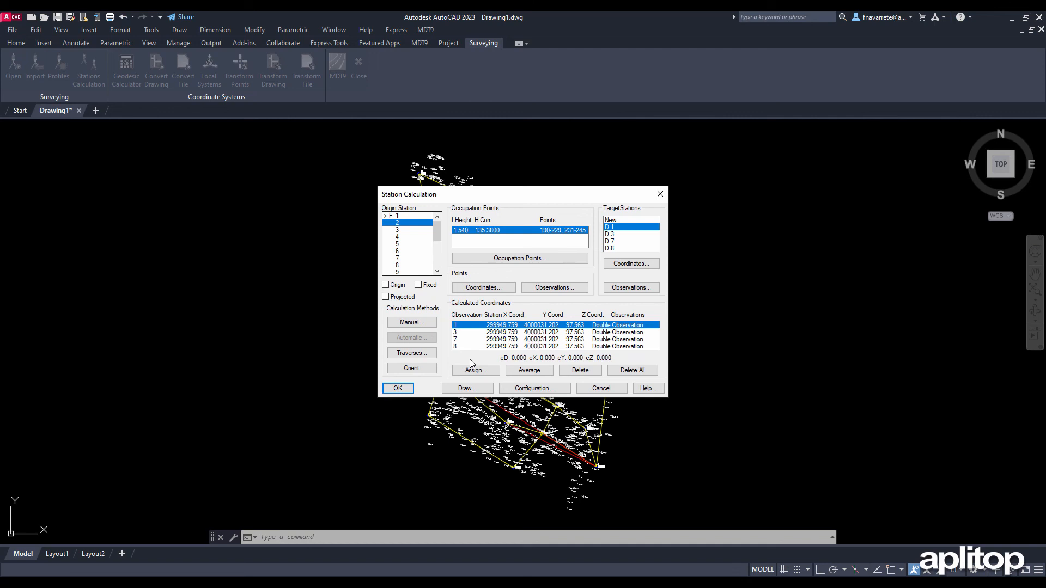
pyautogui.click(397, 388)
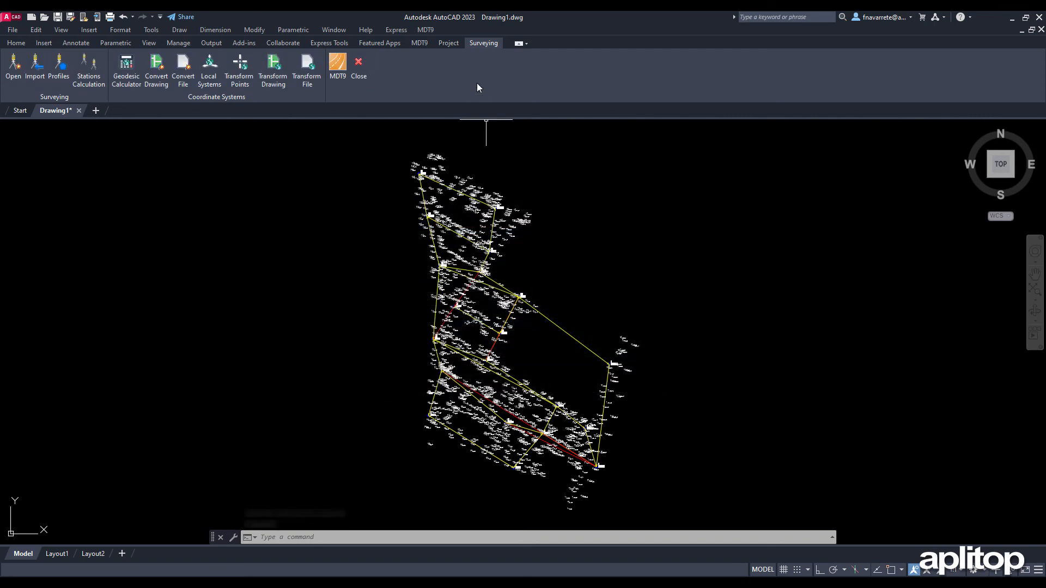
# Start a surveying resection for occupation point 8, covering points 583-608, and set its calculation to 3D.
pyautogui.click(427, 32)
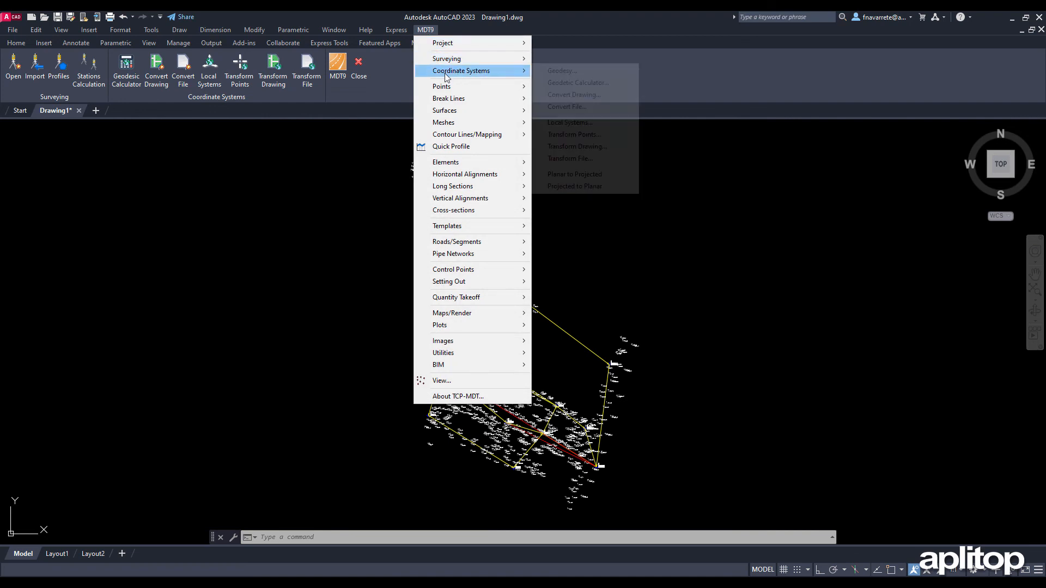
pyautogui.moveTo(445, 61)
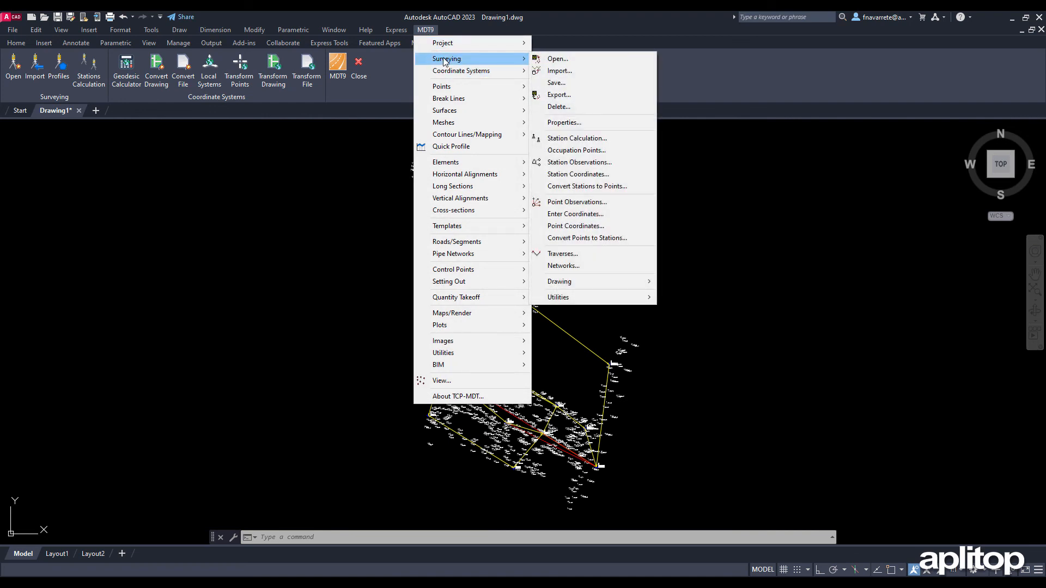
pyautogui.moveTo(596, 297)
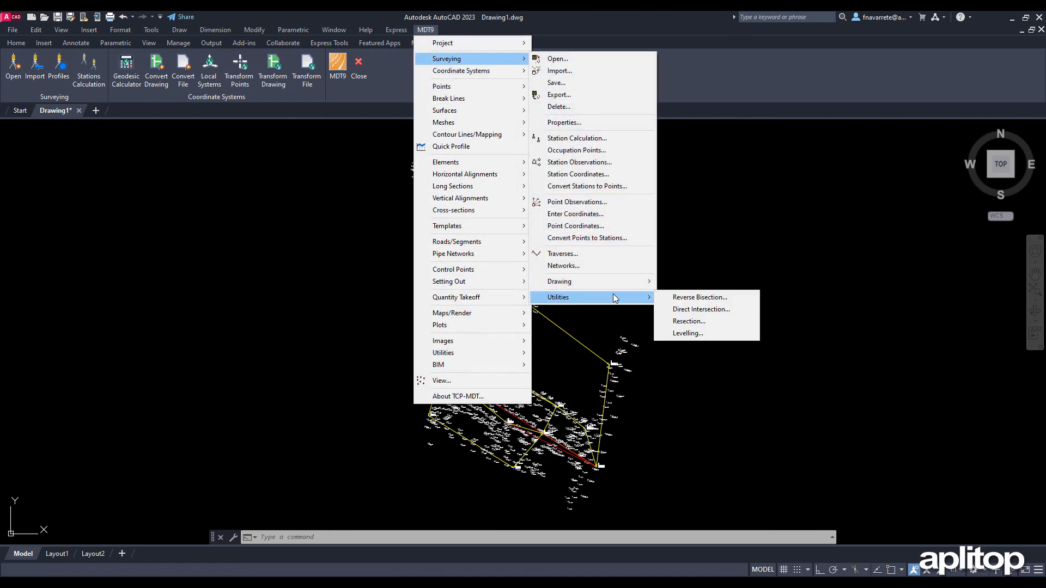
pyautogui.click(689, 321)
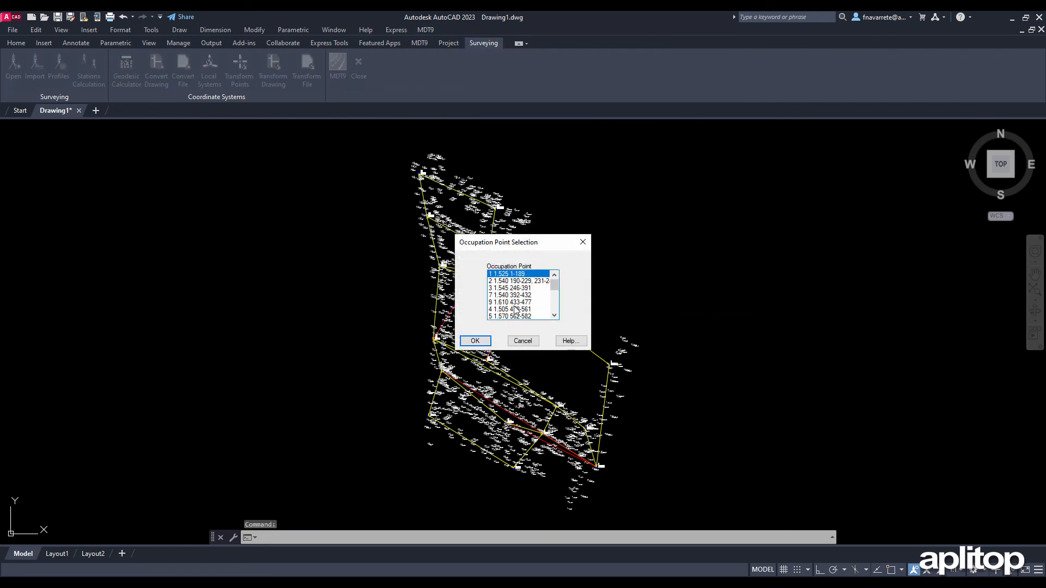
pyautogui.scroll(-2, 522, 305)
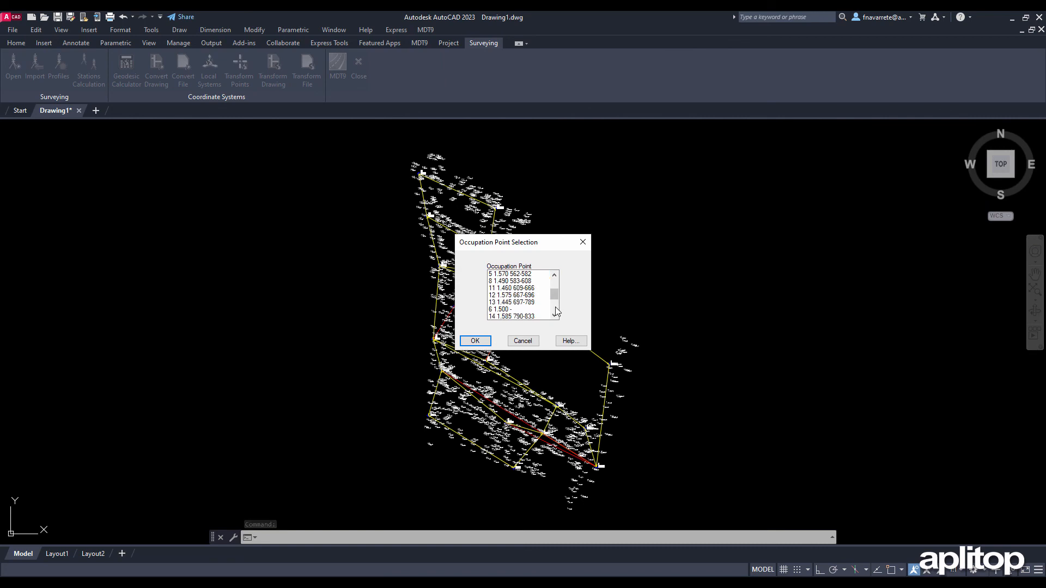
pyautogui.click(521, 281)
pyautogui.click(476, 341)
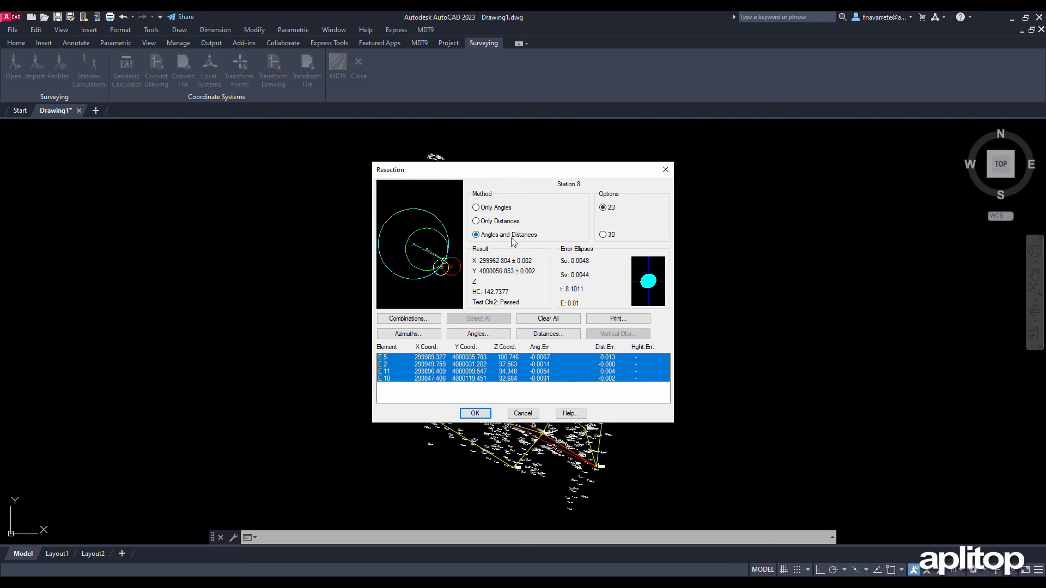
pyautogui.click(602, 234)
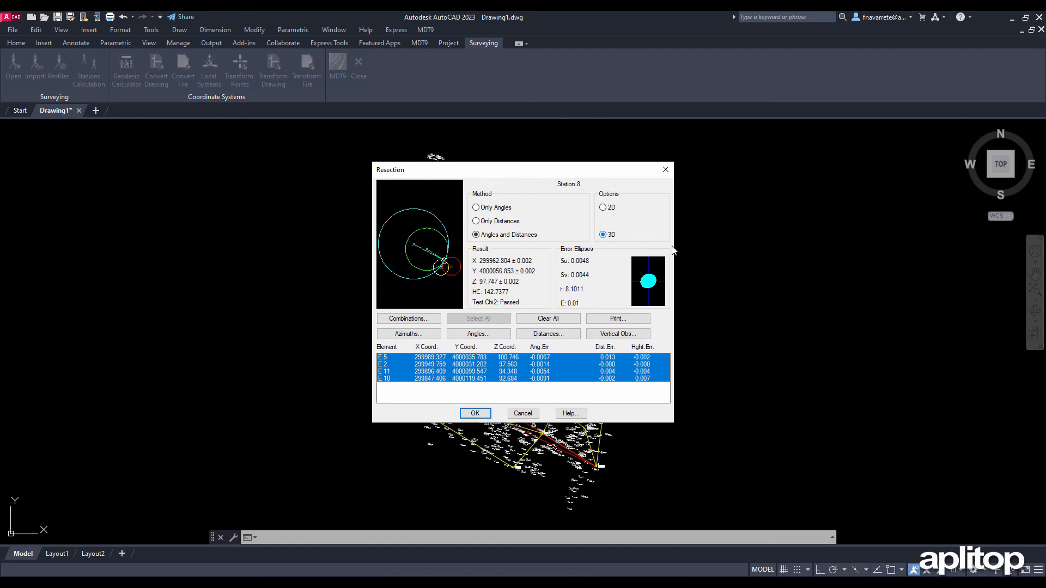